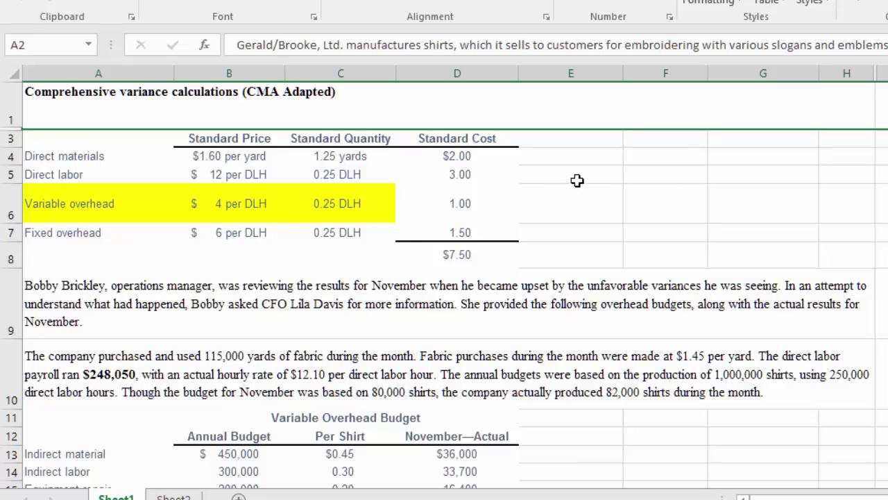
Step: Examine the variable overhead standard price and quantity and the November actual variable overhead total
click(82, 208)
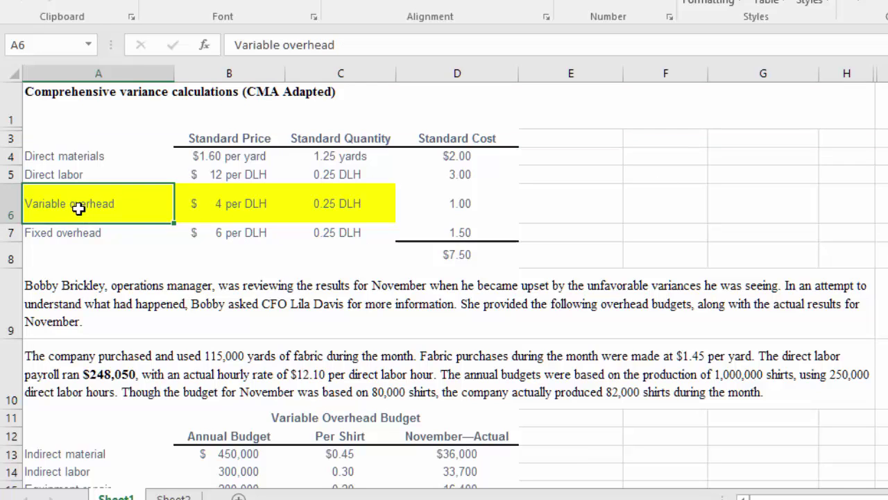
click(255, 209)
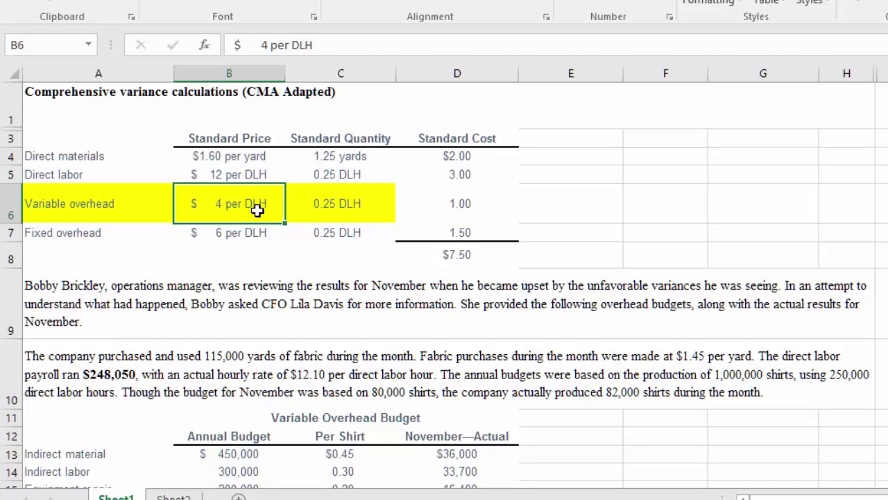
scroll(257, 210, down, 2)
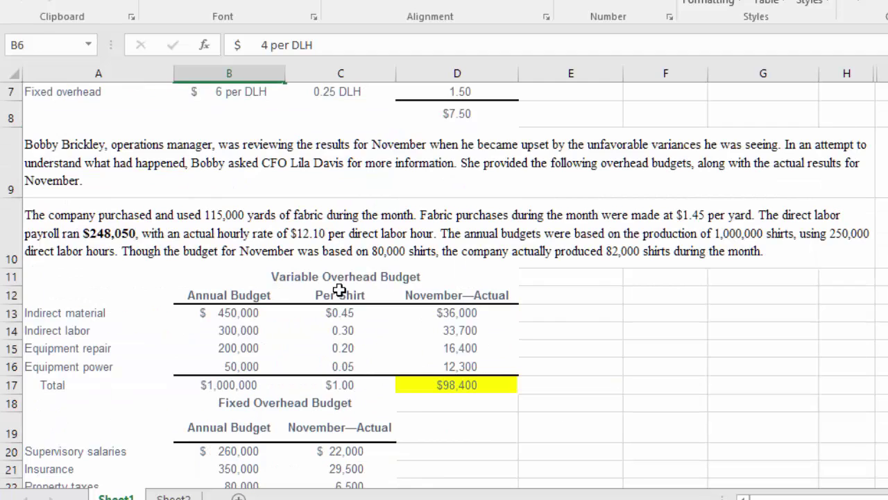
click(473, 385)
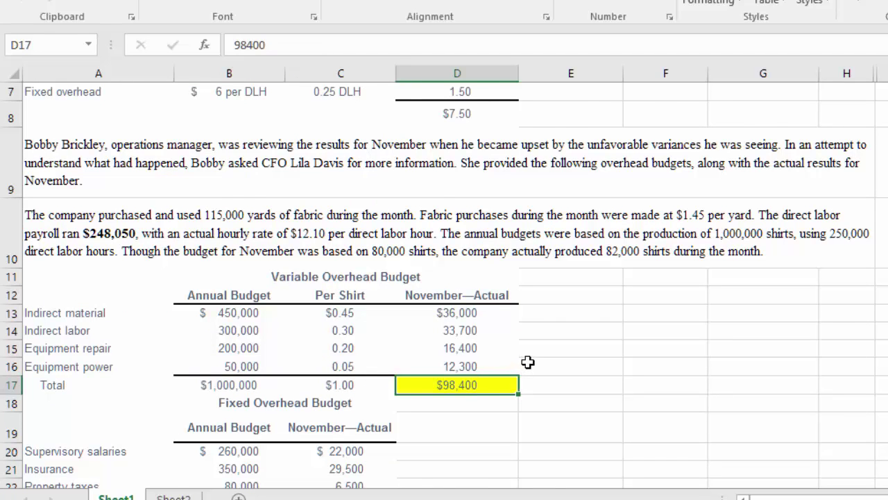
scroll(528, 362, down, 1)
scroll(529, 362, up, 3)
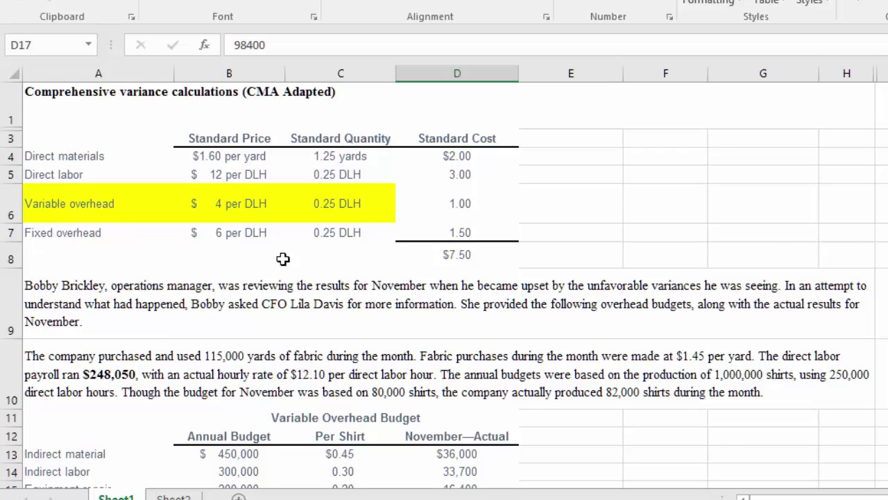
scroll(234, 252, down, 5)
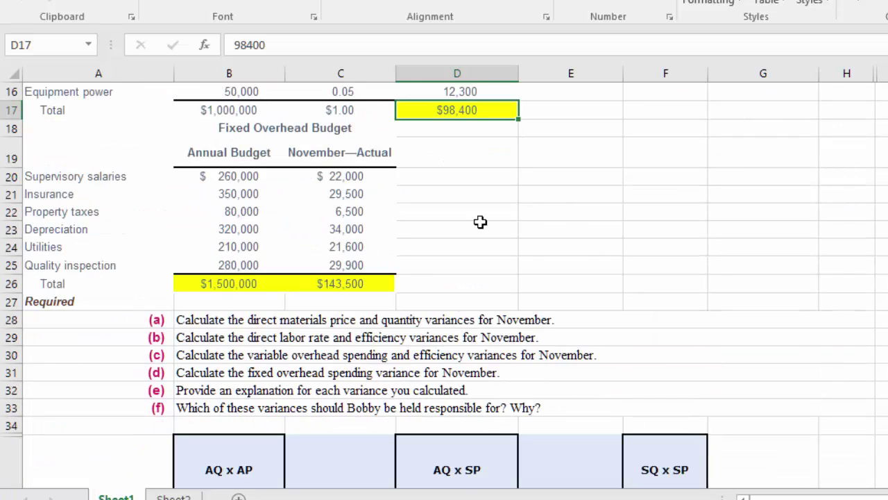
Step: Examine the fixed overhead budget table, the required questions and the blank variance calculation layouts
drag(52, 146, 328, 281)
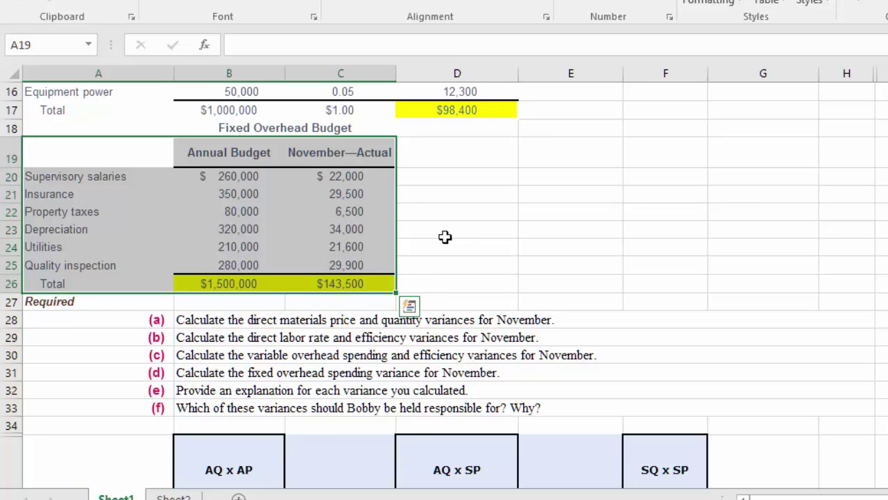
scroll(470, 221, down, 1)
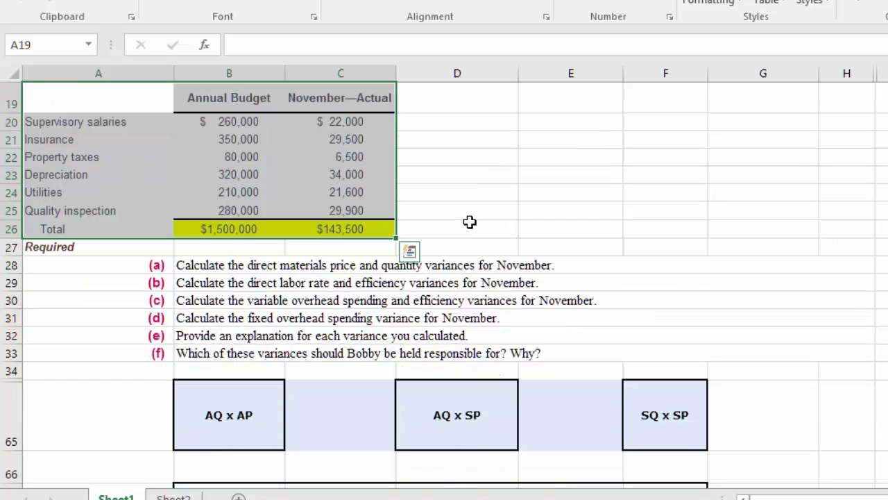
scroll(470, 221, down, 4)
scroll(472, 221, up, 1)
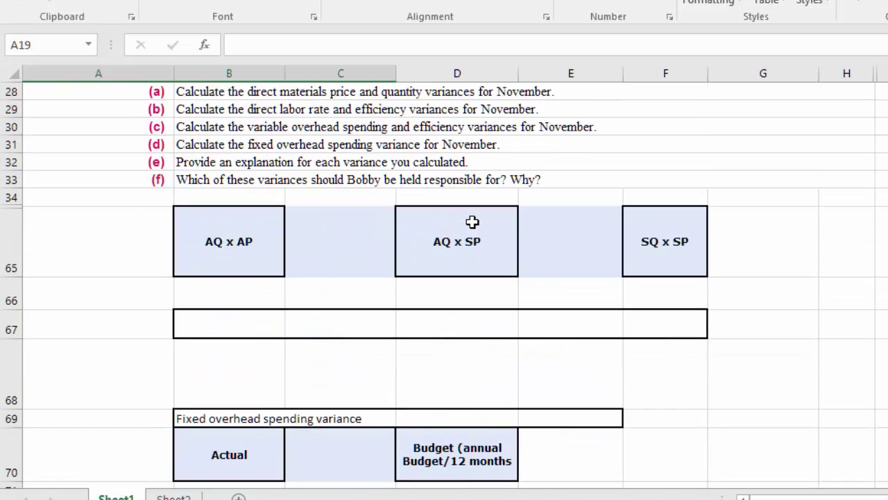
scroll(472, 222, up, 2)
scroll(472, 222, up, 2)
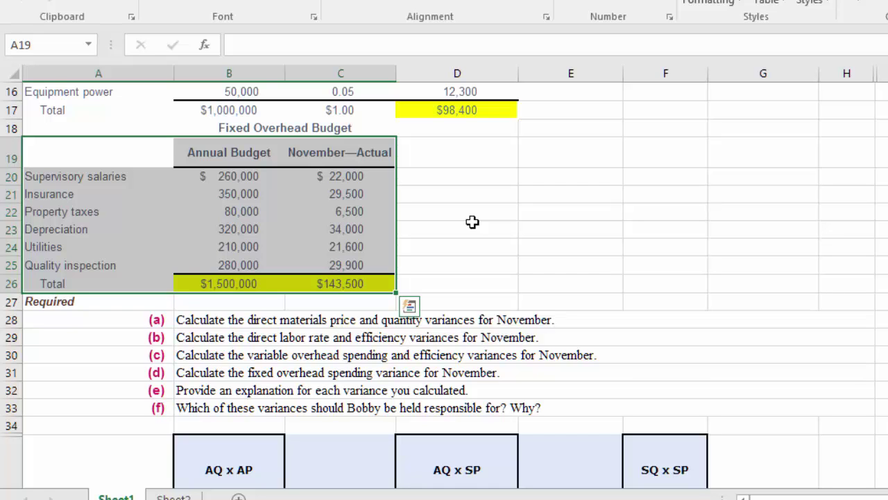
scroll(472, 222, down, 4)
scroll(293, 414, down, 1)
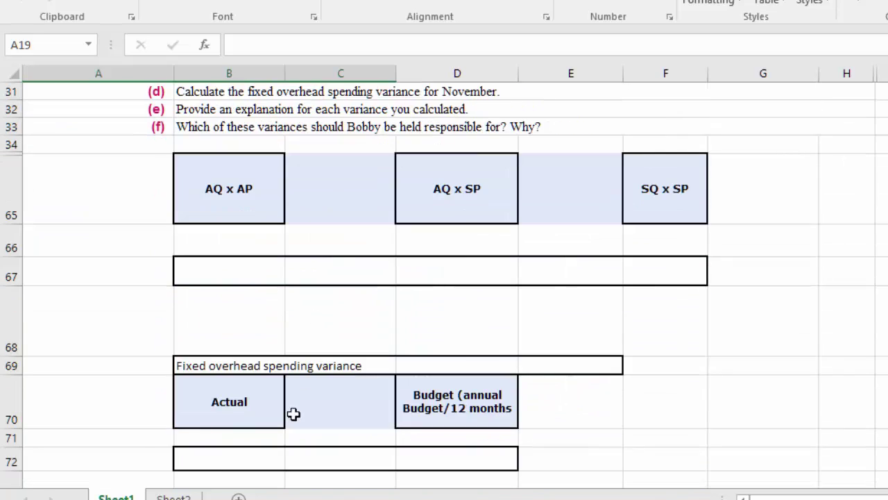
Step: Fill the Actual amount of the fixed overhead spending variance in B72 with a reference to the November actual total, =C26
click(232, 459)
double_click(238, 456)
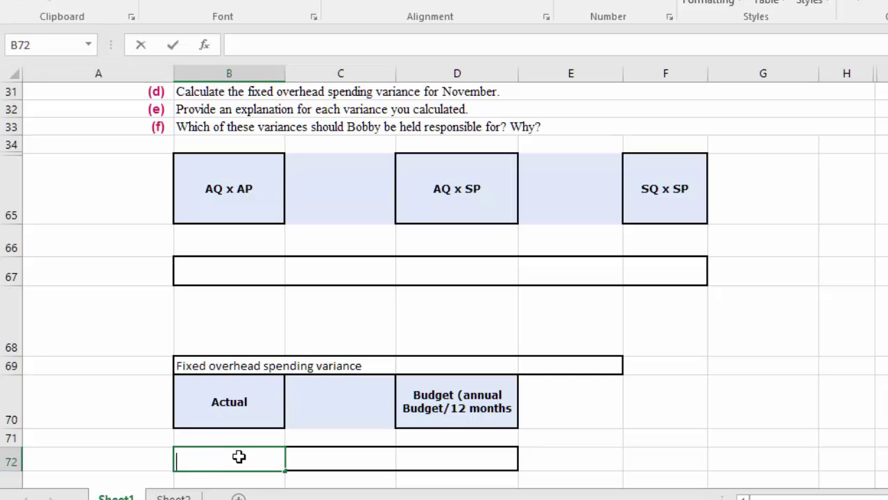
text(=)
scroll(238, 456, up, 3)
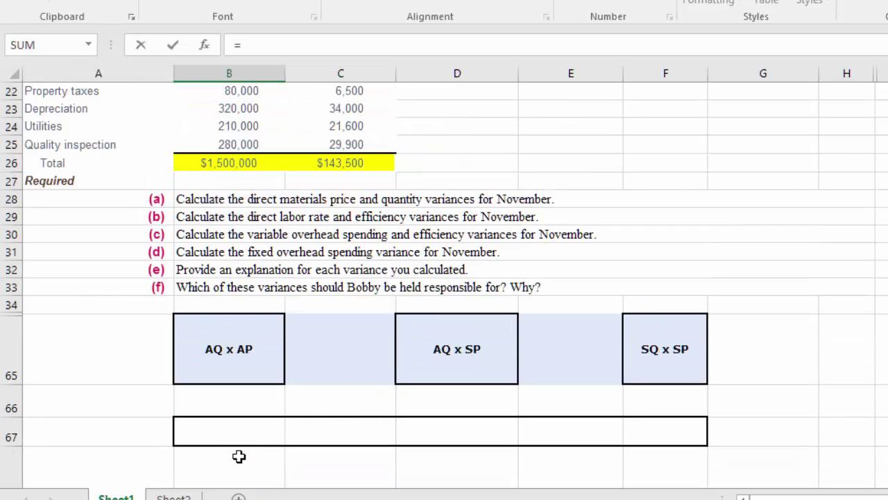
click(351, 161)
key(Return)
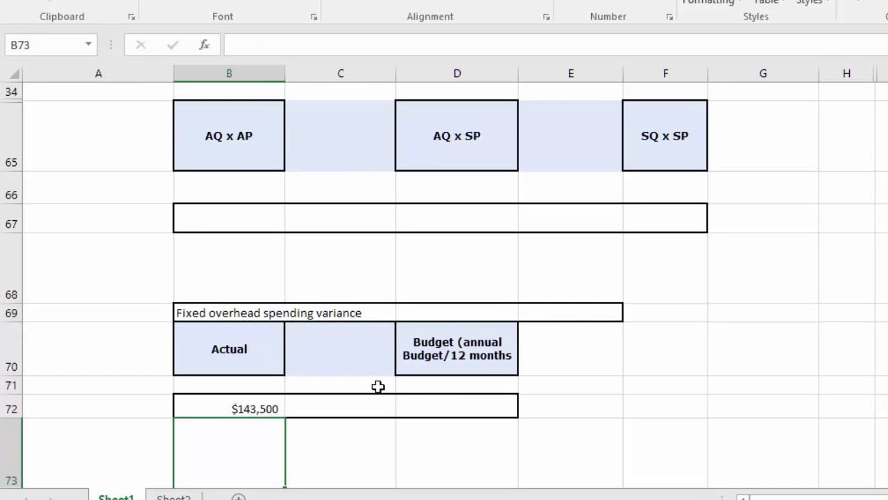
Step: Calculate the monthly fixed overhead budget in D72 with the formula =B26/12
click(493, 400)
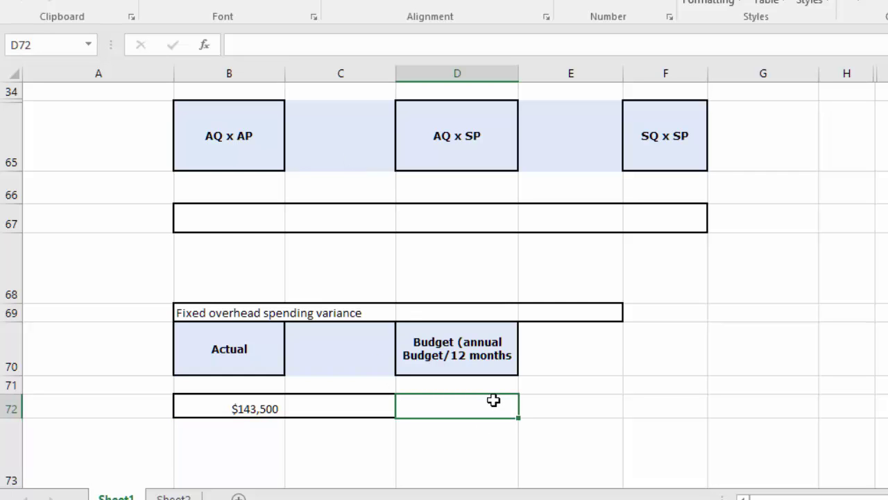
scroll(493, 401, up, 2)
scroll(493, 400, down, 3)
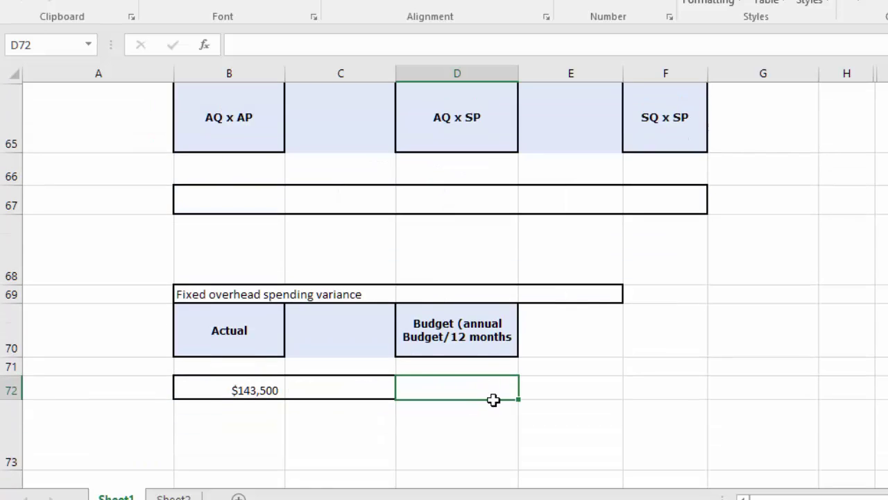
text(=)
scroll(420, 449, up, 3)
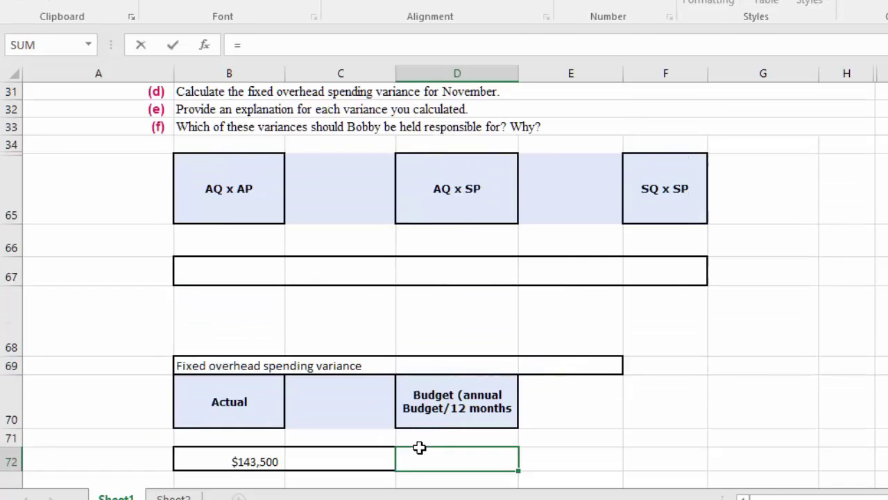
click(229, 111)
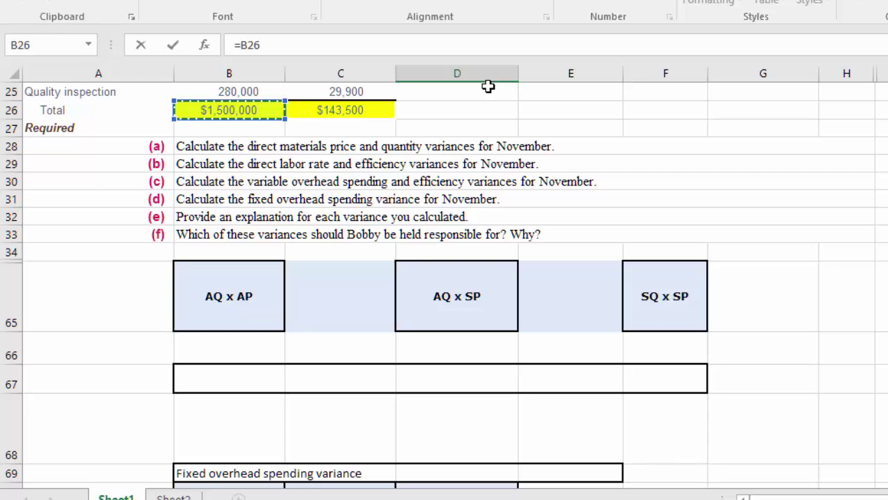
text(/12)
key(Return)
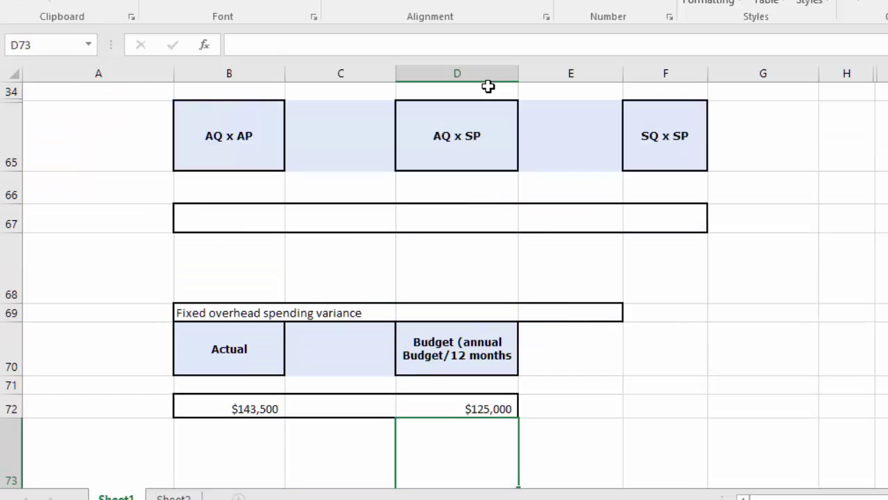
Step: Hide rows 18 to 33, which hold the fixed overhead budget and the required questions
click(465, 408)
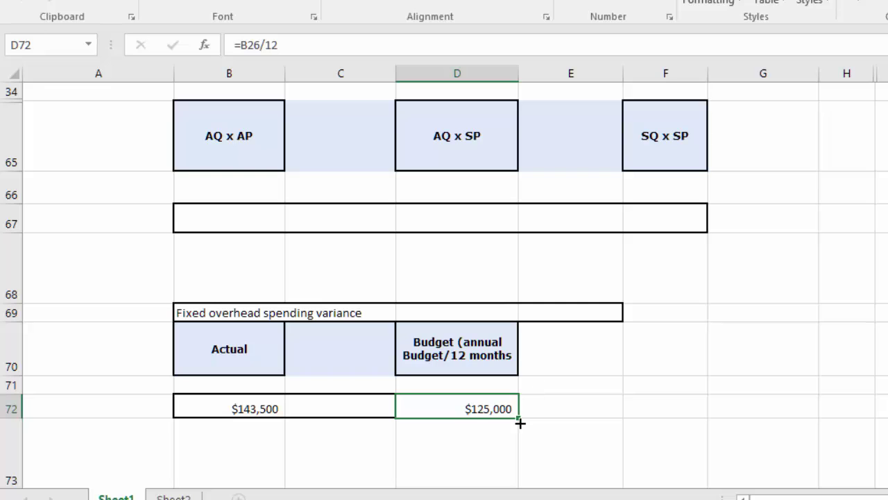
click(236, 403)
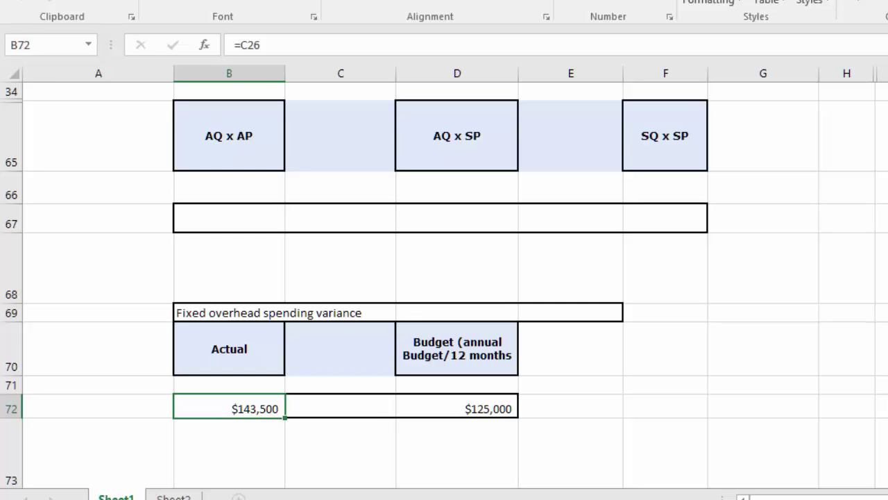
scroll(445, 250, up, 3)
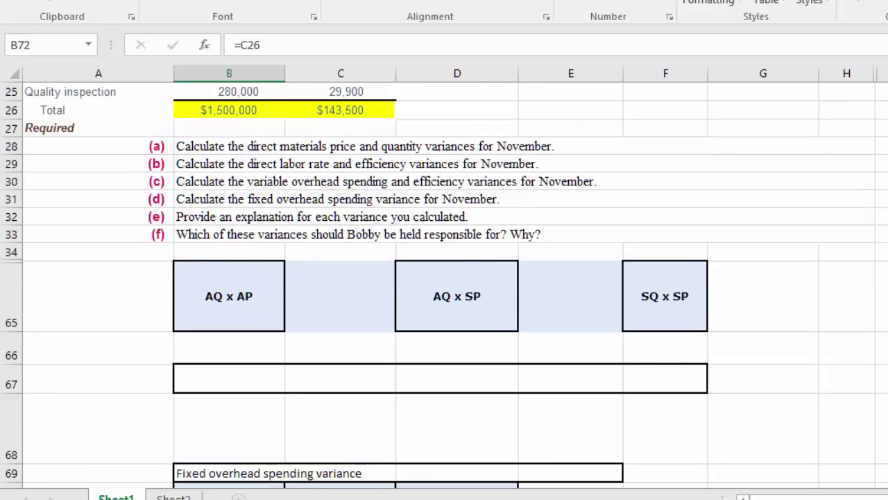
scroll(444, 250, up, 1)
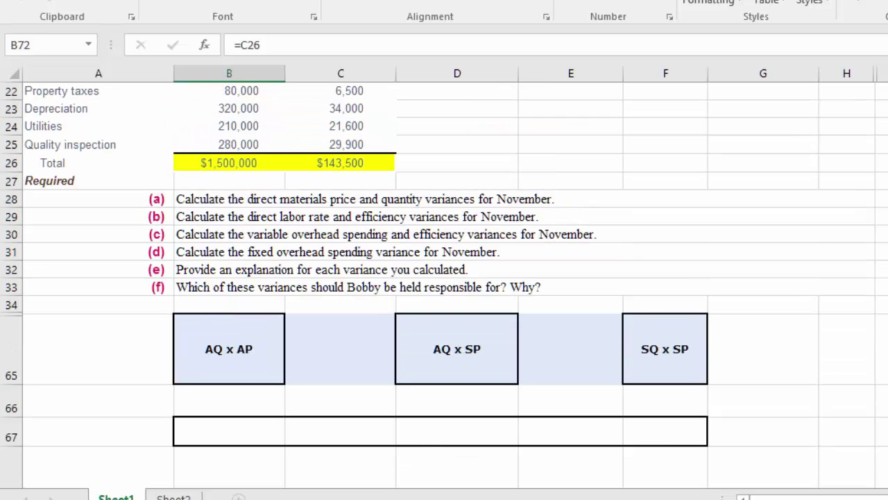
scroll(187, 245, up, 1)
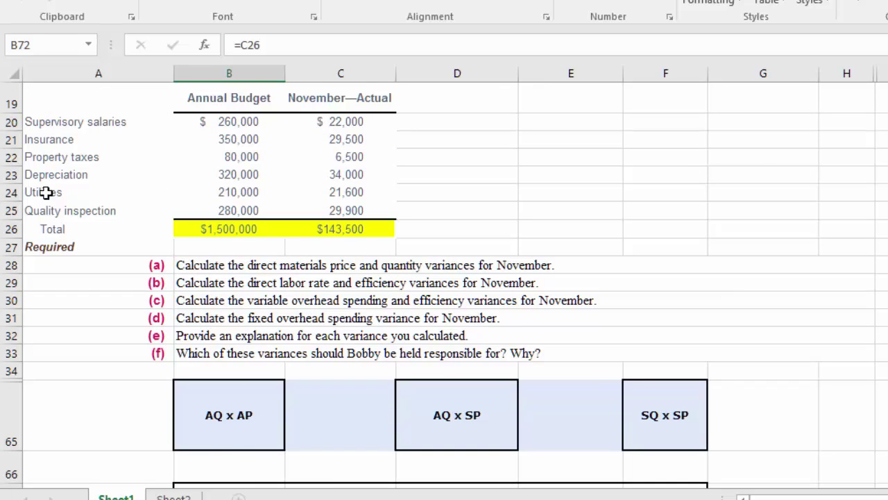
click(10, 104)
drag(9, 107, 2, 238)
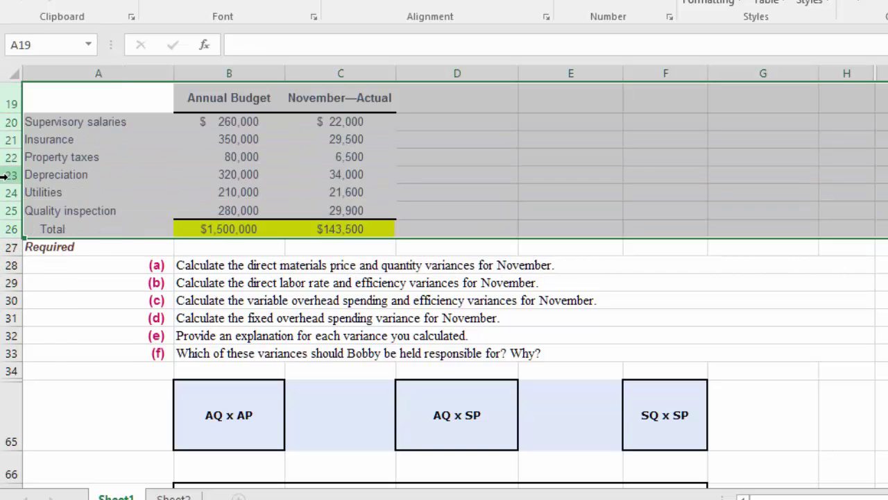
right_click(9, 177)
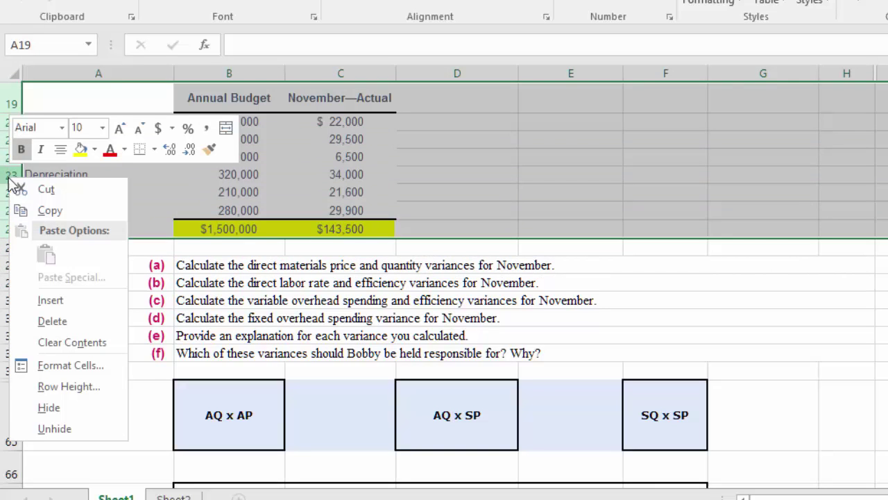
click(68, 407)
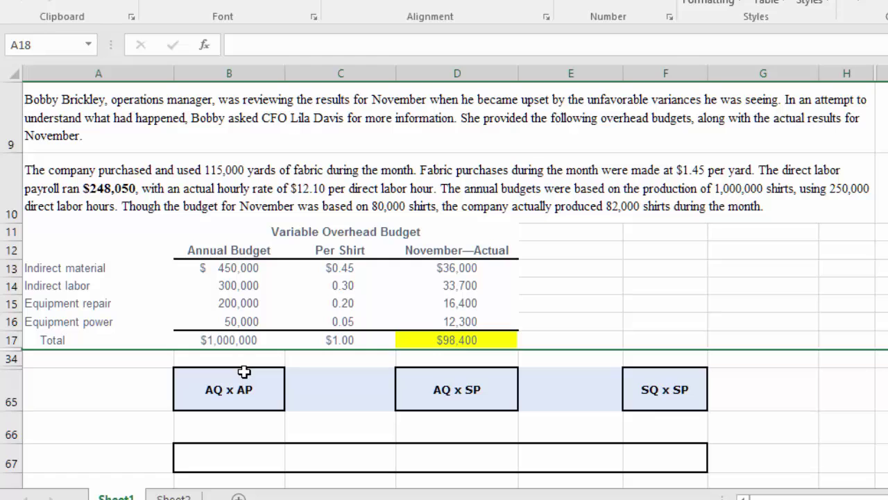
Step: Fill the variable overhead AQ x AP amount in B67 with a reference to the November actual total, =D17
click(246, 379)
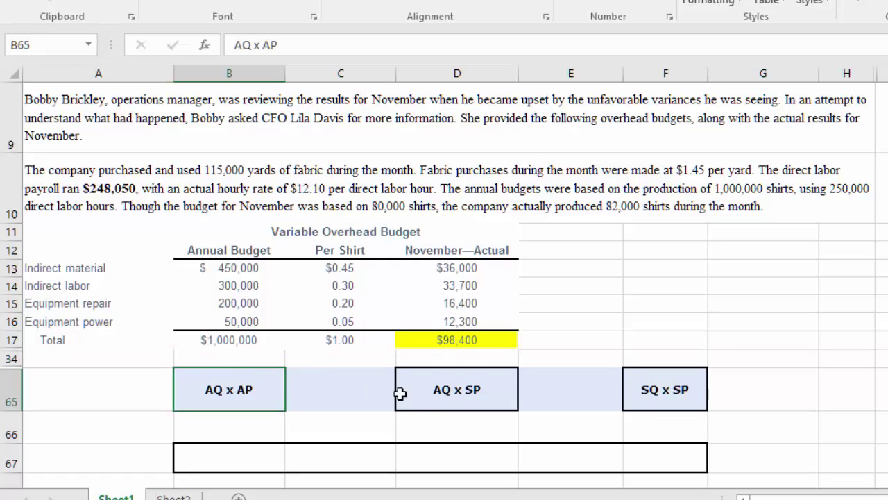
click(460, 384)
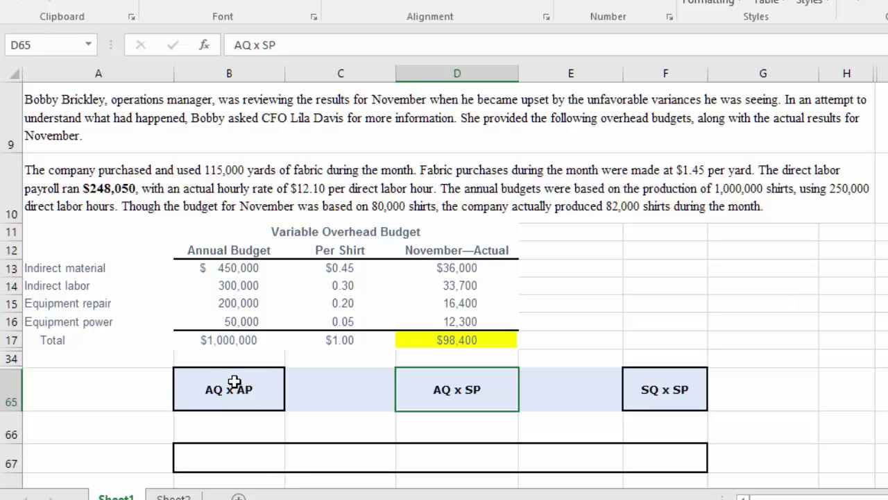
click(233, 454)
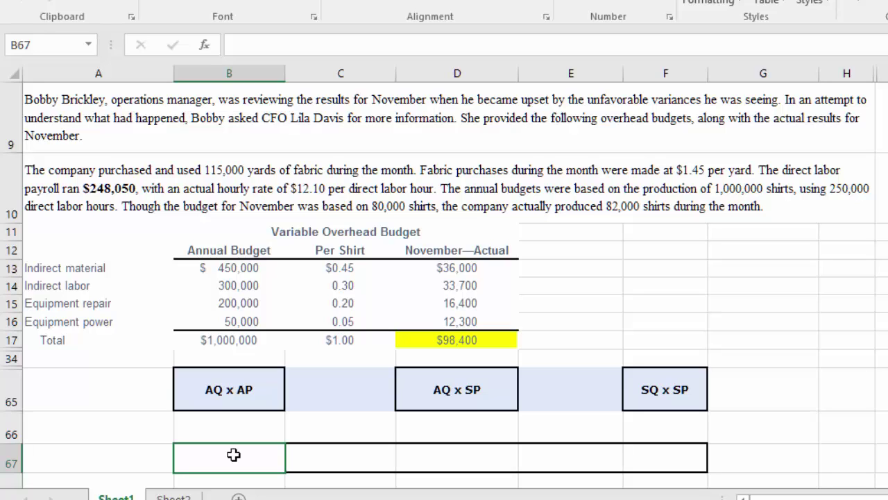
text(=)
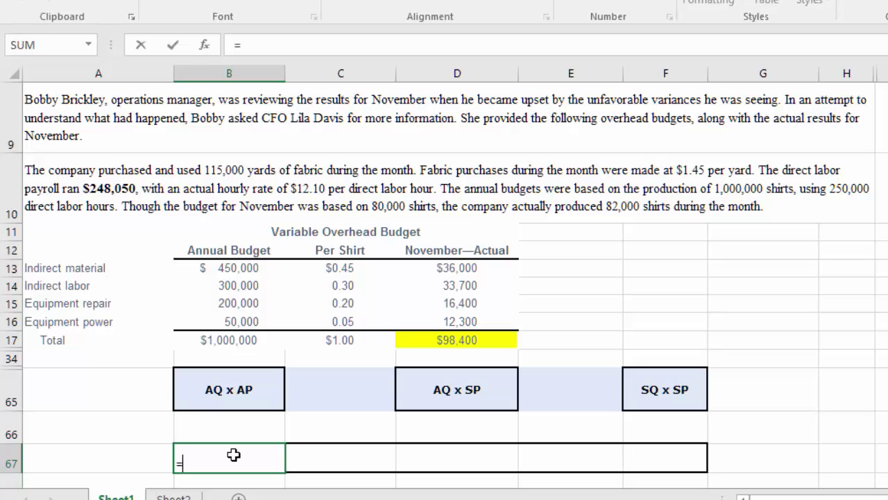
click(451, 340)
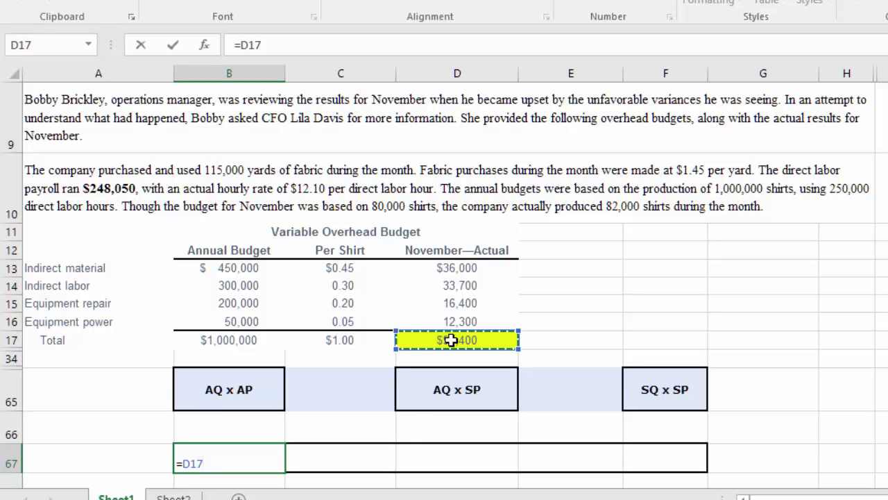
key(Return)
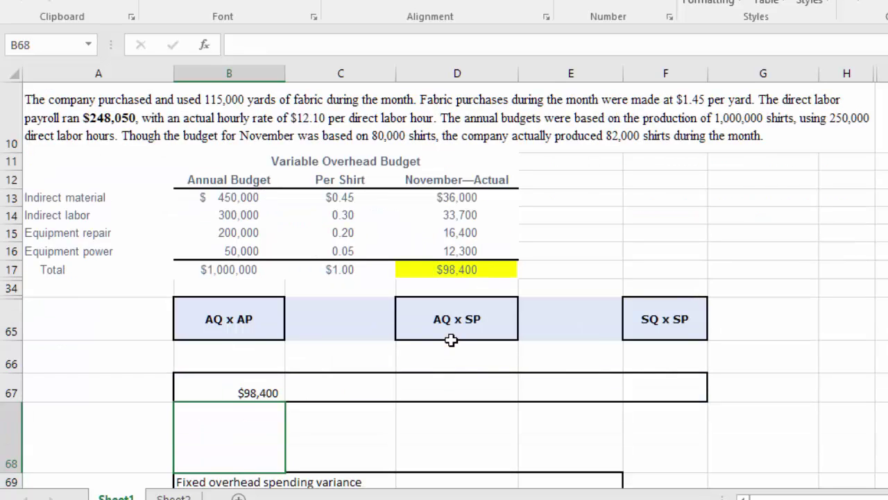
Step: Calculate the actual direct labor hours in the AQ x SP cell D67 with the formula =248050/12.1
scroll(451, 340, up, 3)
scroll(451, 340, down, 3)
click(449, 387)
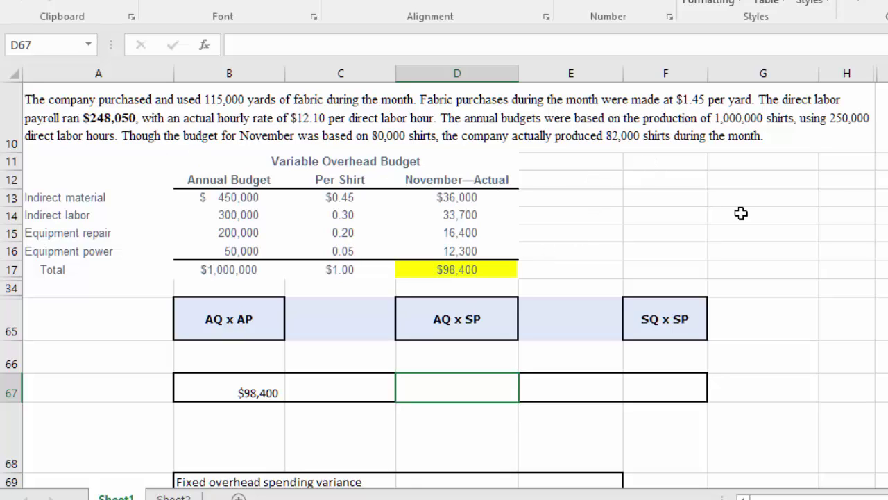
text(24)
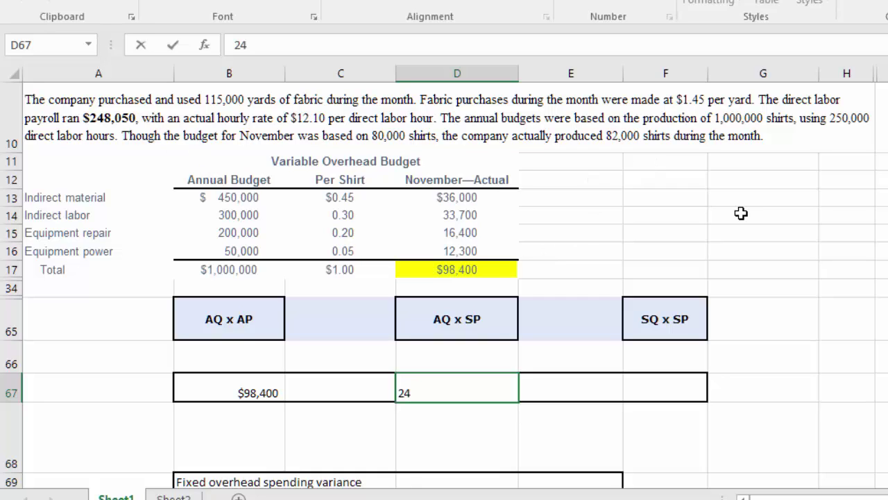
text(8050/)
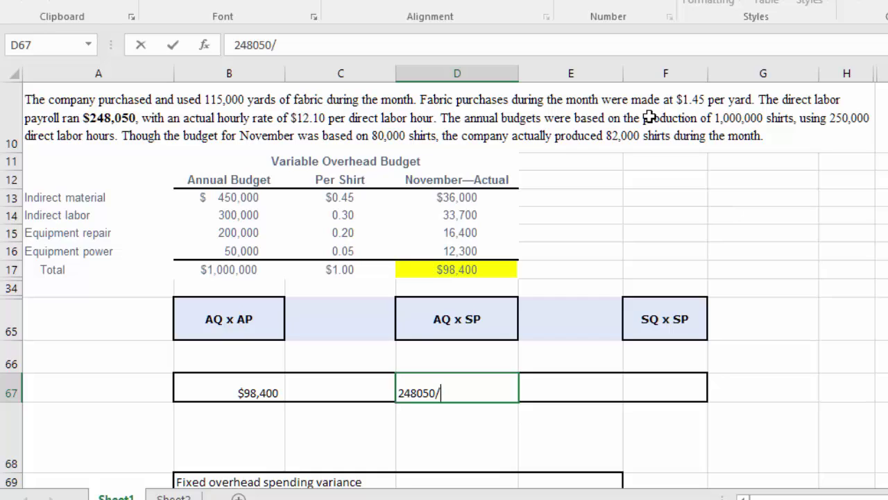
text(12.1)
key(Return)
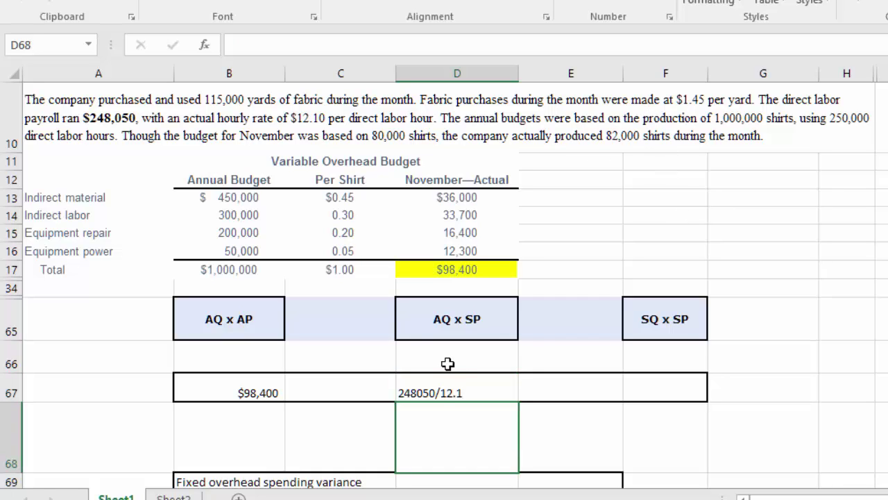
click(438, 395)
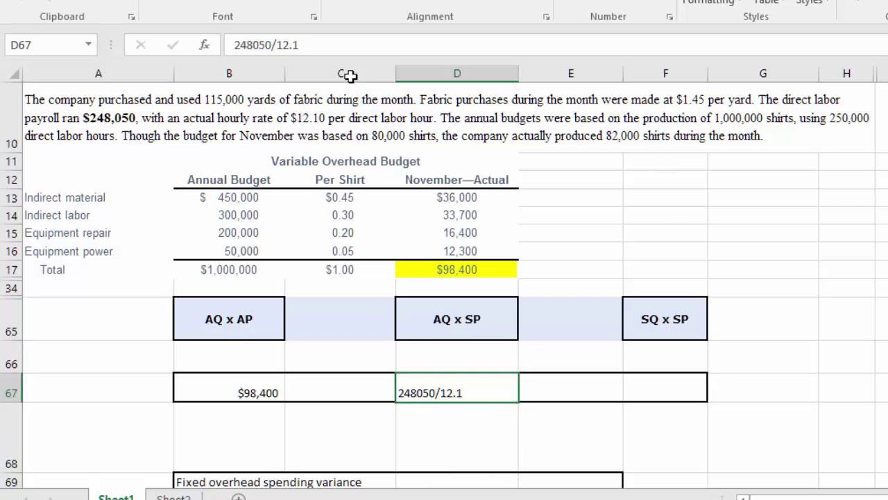
click(233, 43)
text(=)
key(Return)
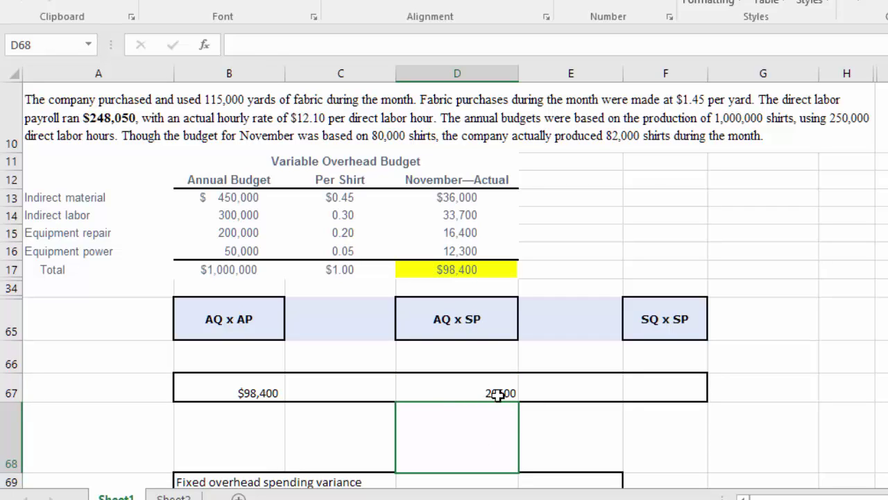
click(495, 393)
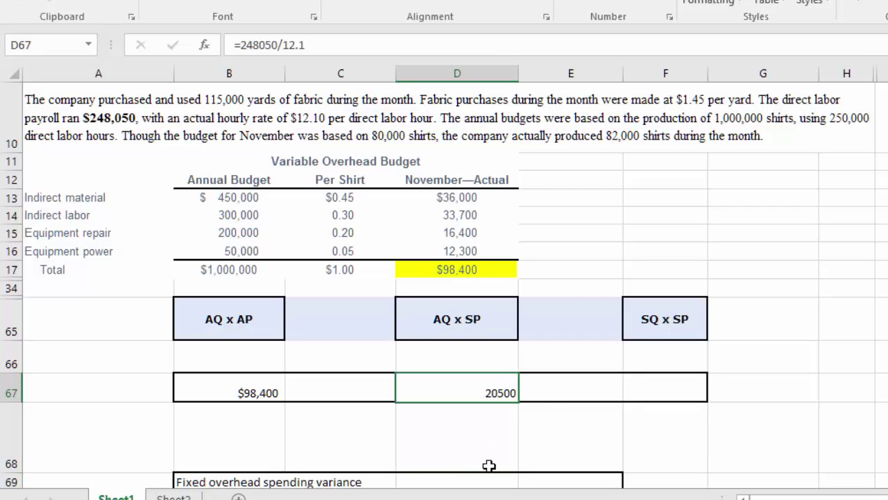
Step: Calculate the standard hours for 82,000 shirts in the SQ x SP cell F67 with the formula =82000*0.25
click(667, 388)
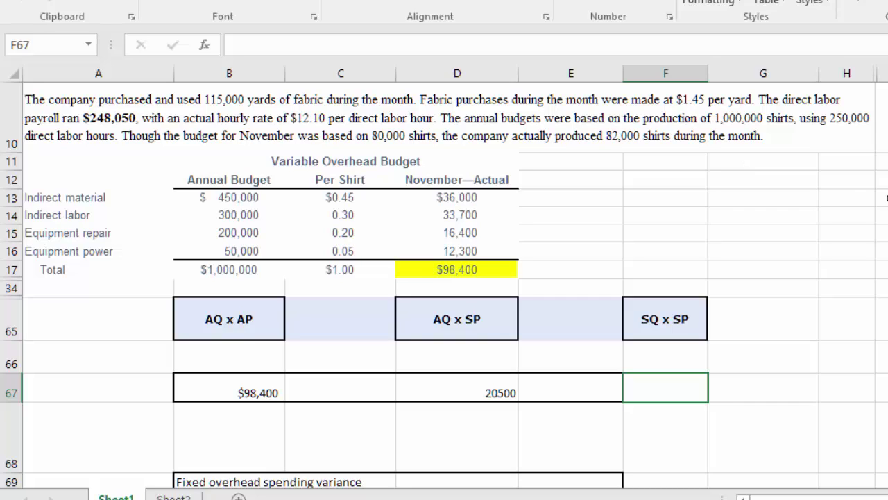
text(=)
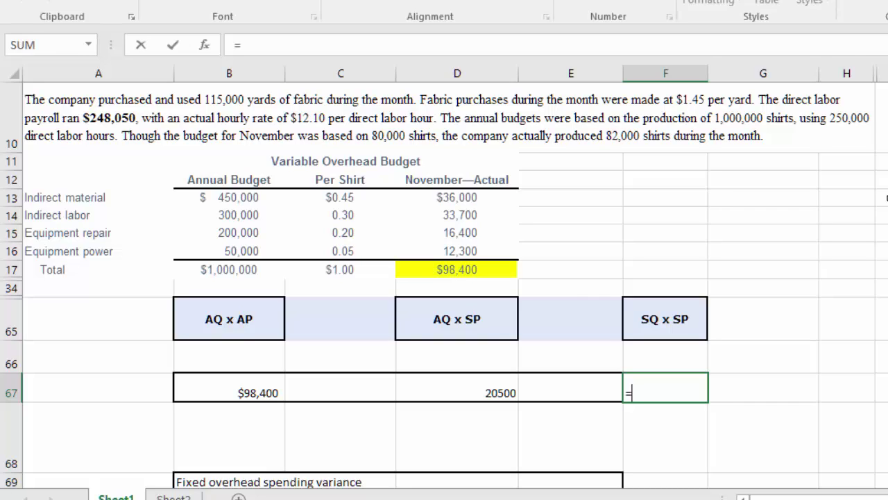
text(82000*)
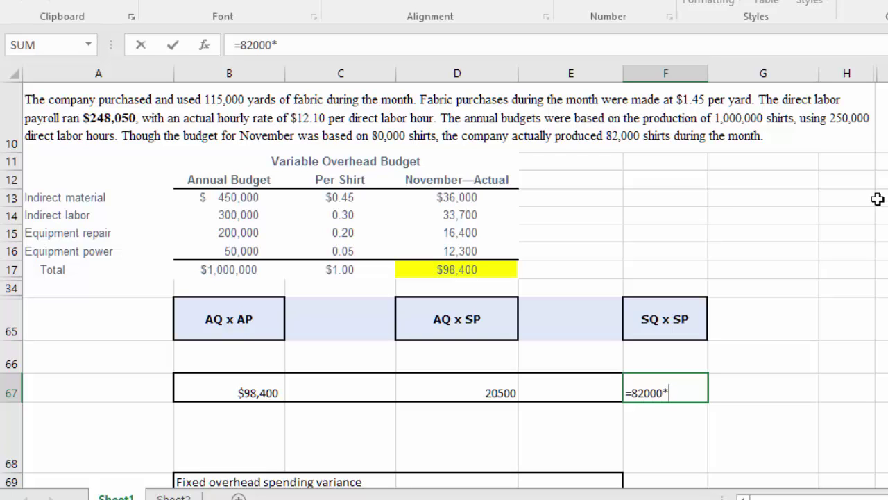
scroll(868, 197, up, 3)
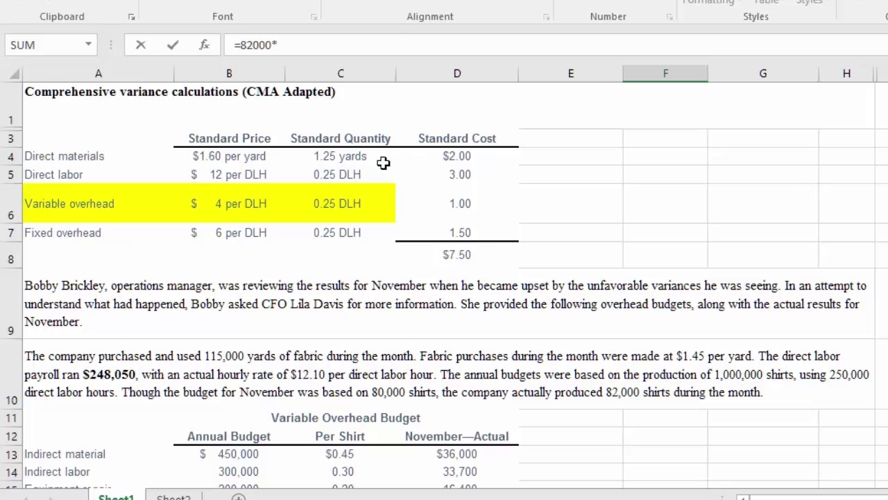
click(358, 174)
scroll(659, 172, down, 8)
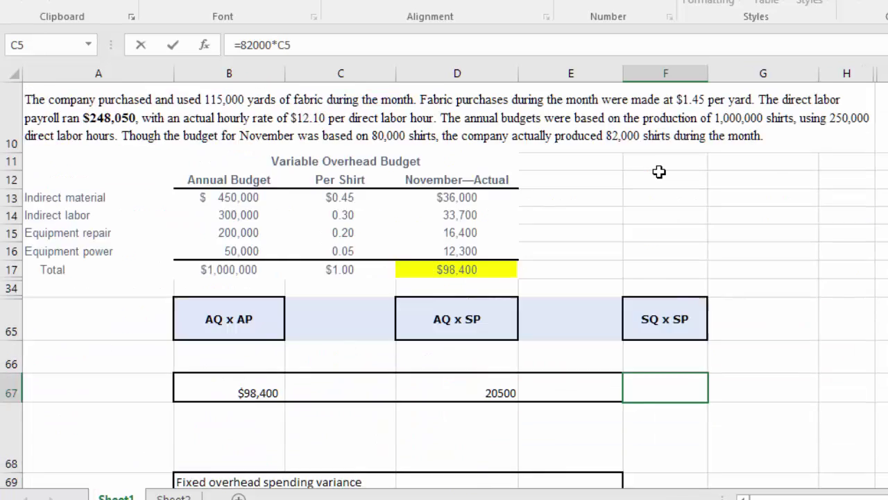
scroll(590, 188, up, 2)
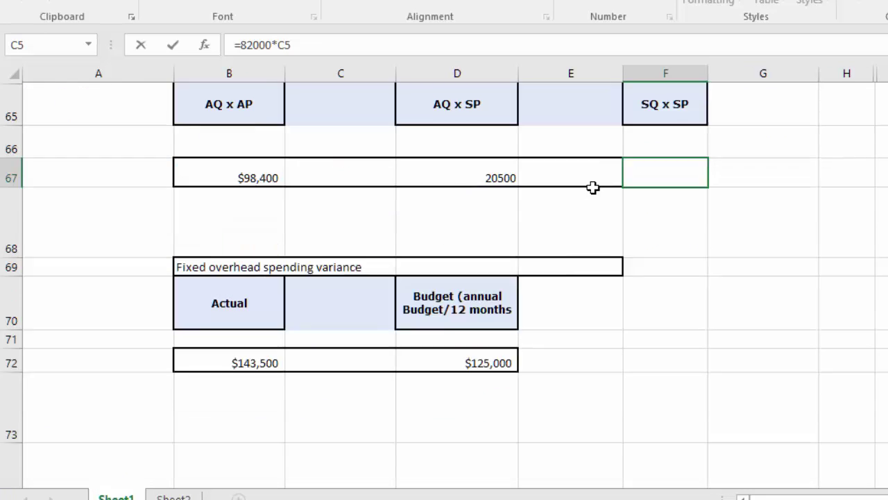
key(BackSpace)
key(BackSpace)
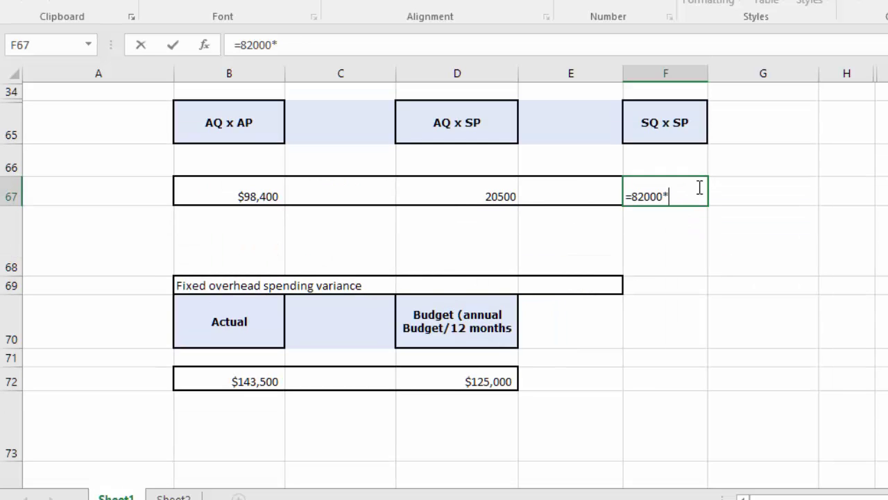
text(.25)
key(Return)
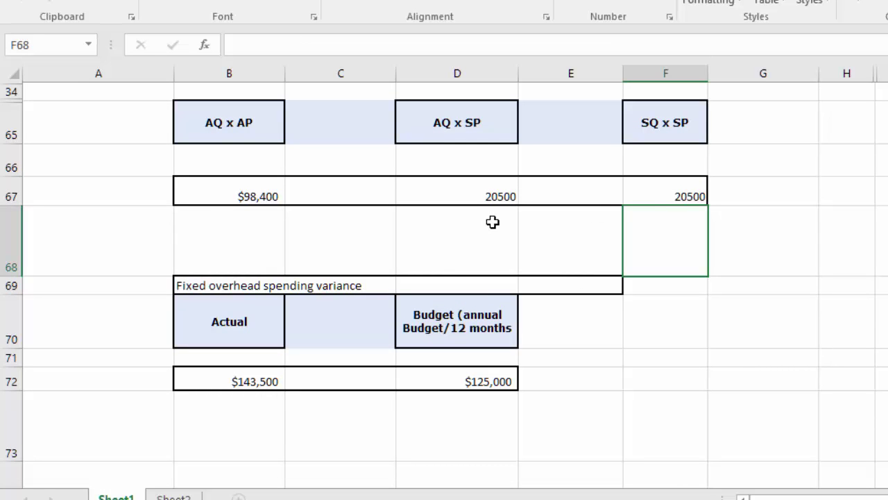
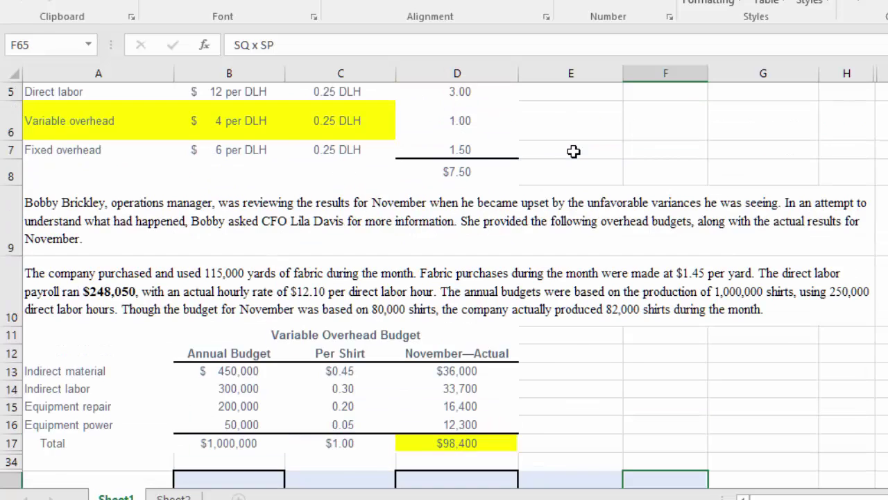
Step: Multiply the actual hours in D67 by a rate of 3, making the formula =248050/12.1*3
scroll(573, 152, up, 1)
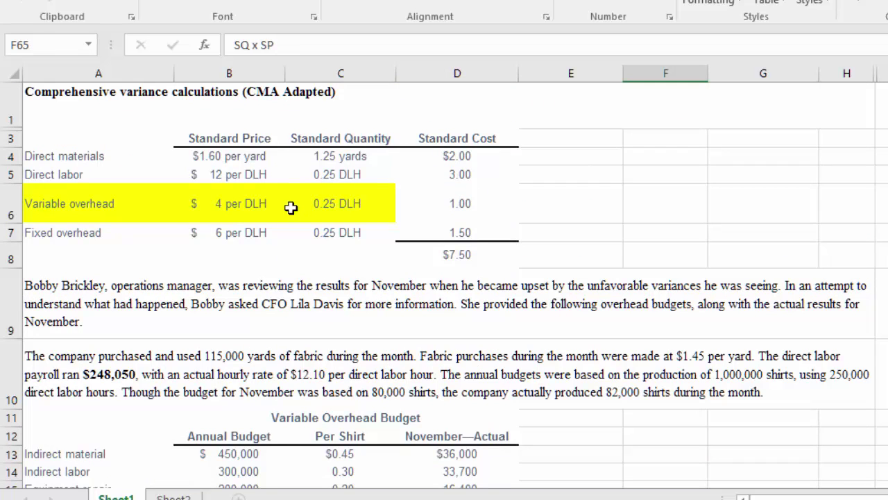
click(474, 175)
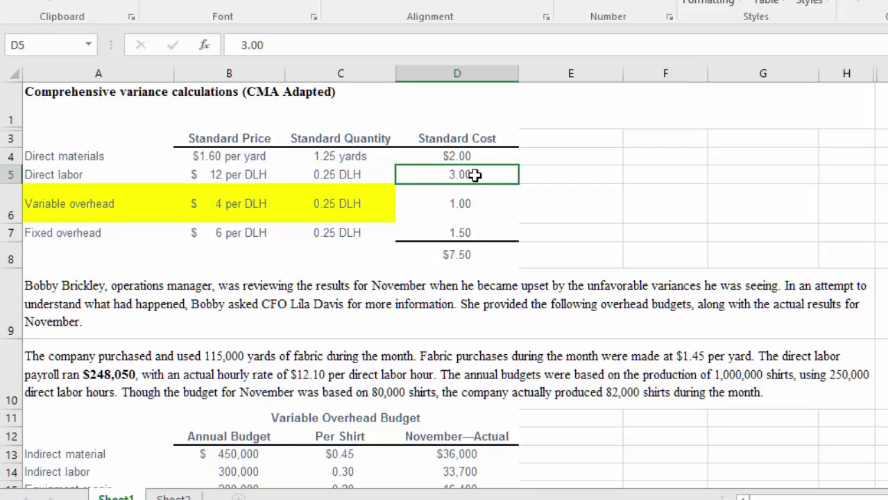
scroll(602, 219, down, 4)
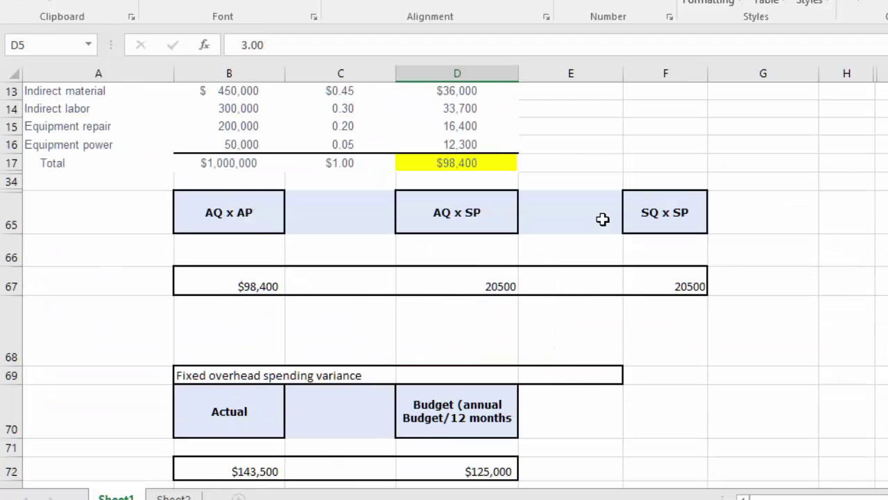
click(495, 273)
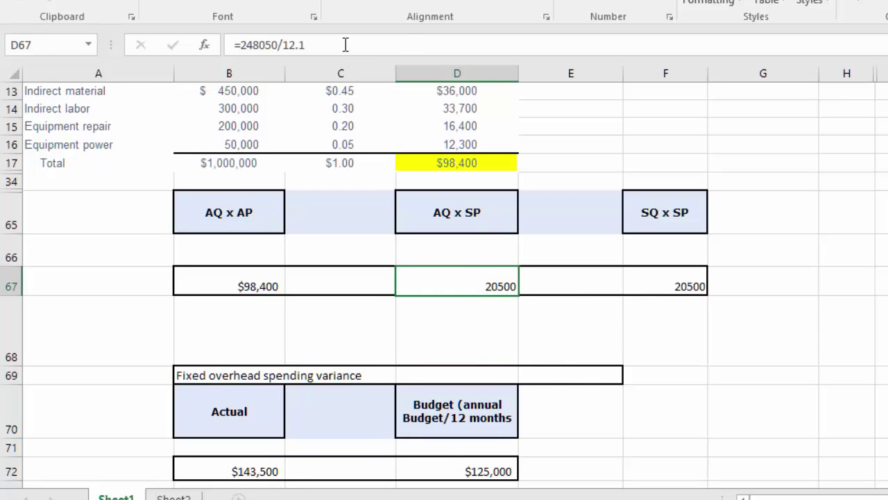
click(344, 44)
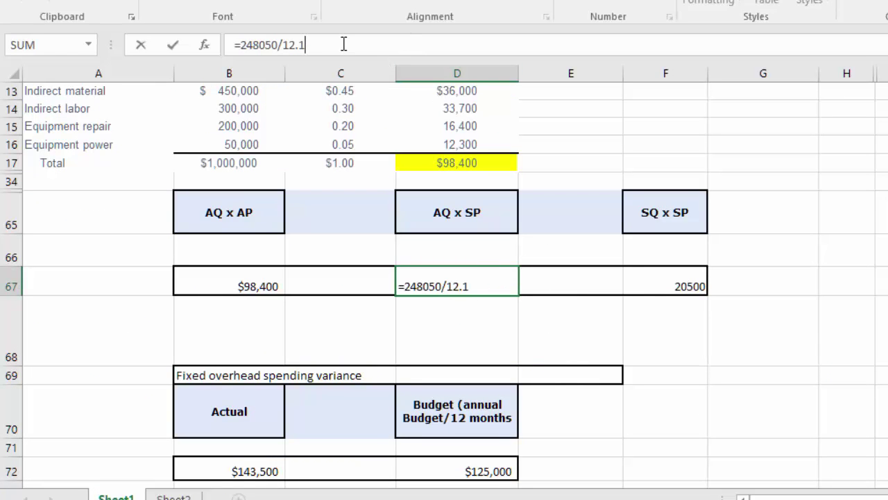
text(*3)
key(Return)
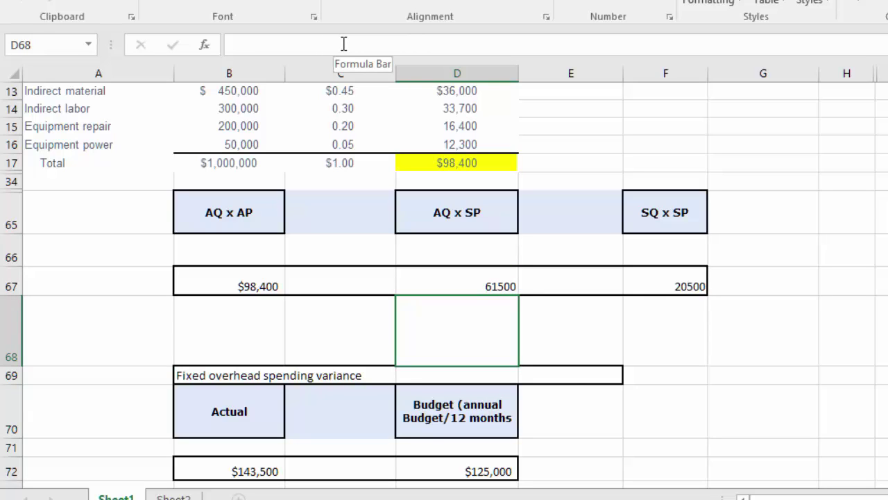
Step: Extend the SQ x SP formula in F67 with the rate of 3, making it =82000*0.25*3
click(681, 286)
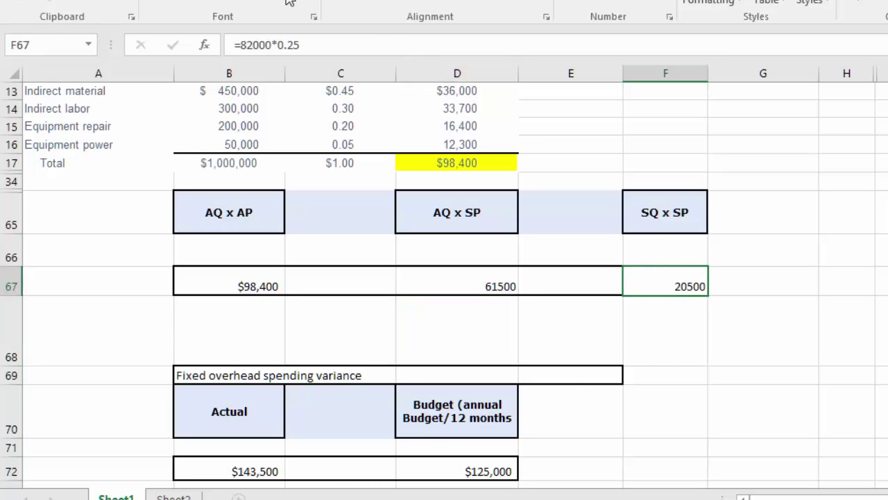
click(335, 43)
text(*3)
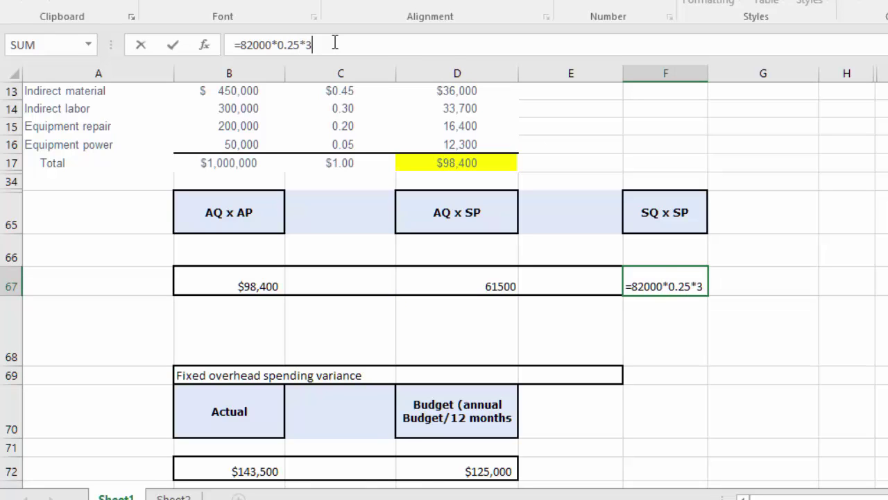
key(Return)
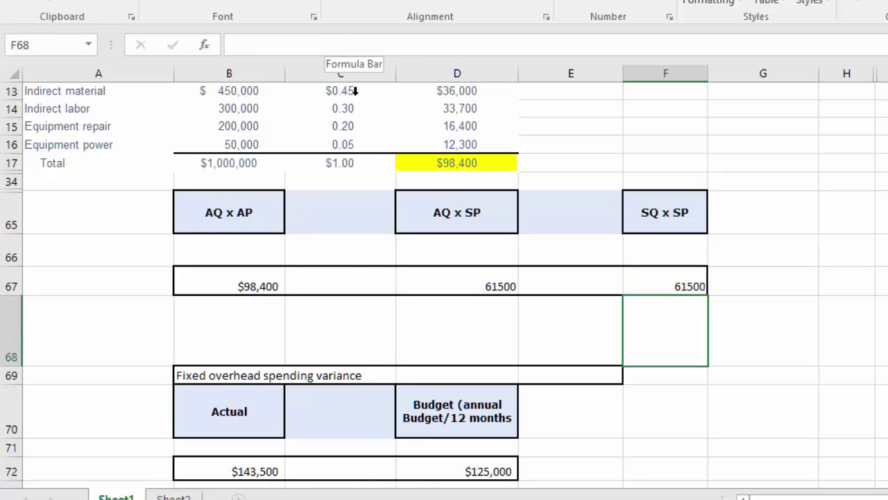
Step: Label C66 "Spending variance" and E66 "efficiency" above the variable overhead amounts
click(323, 252)
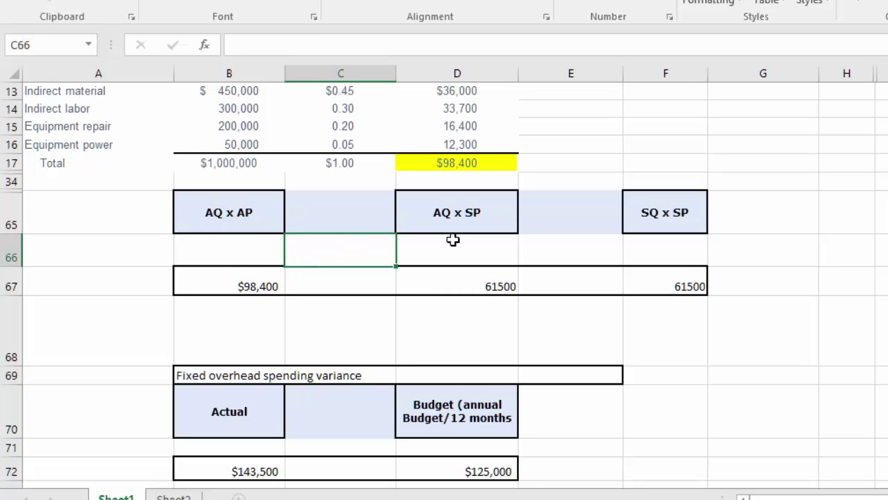
double_click(354, 253)
text(S)
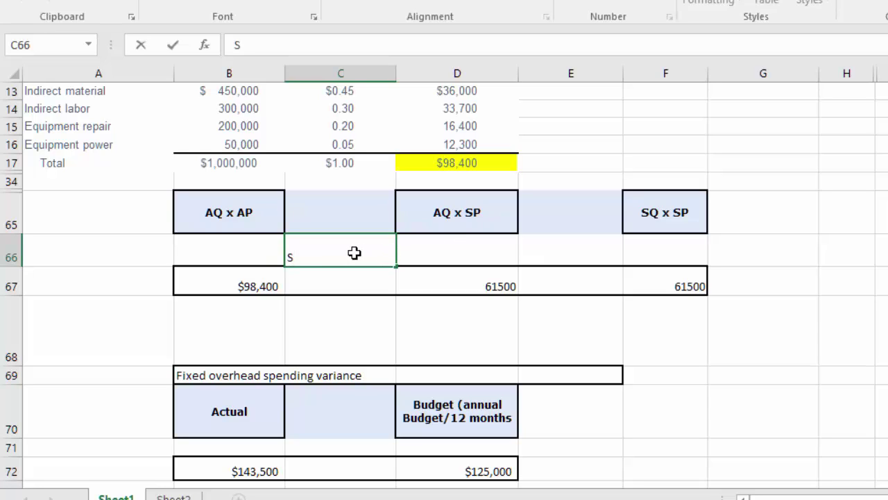
text(pendin)
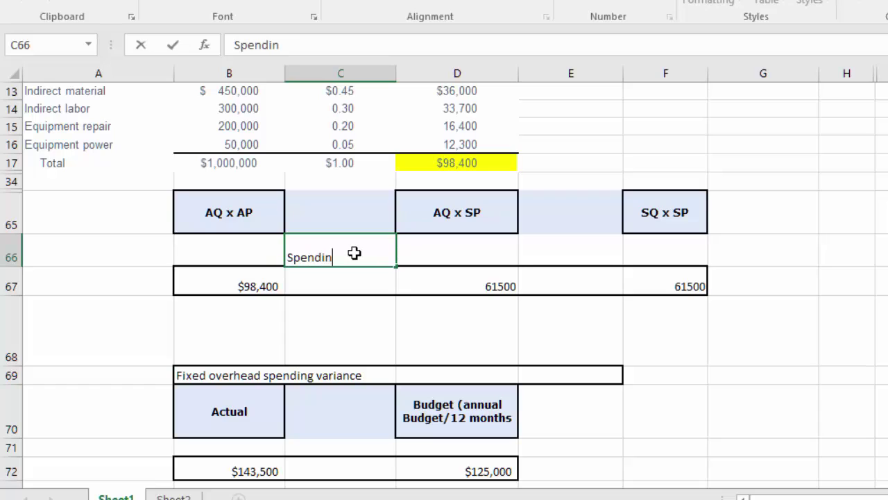
text(g variance)
click(603, 254)
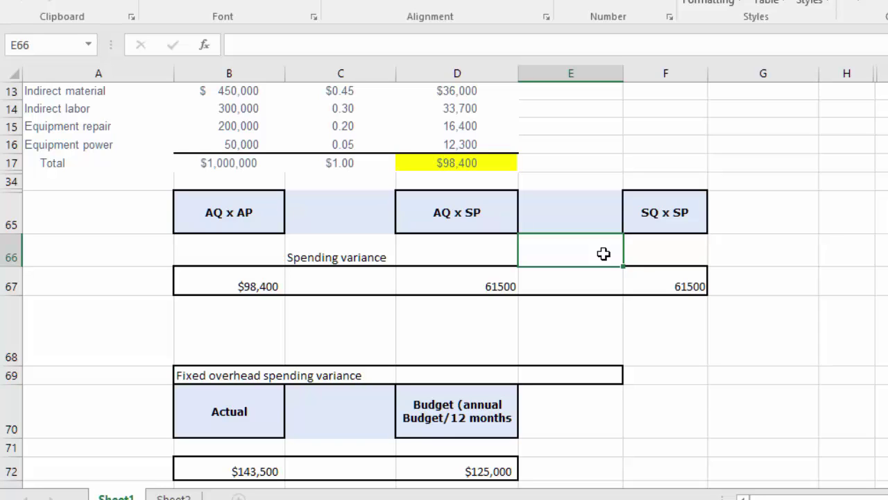
text(efficie)
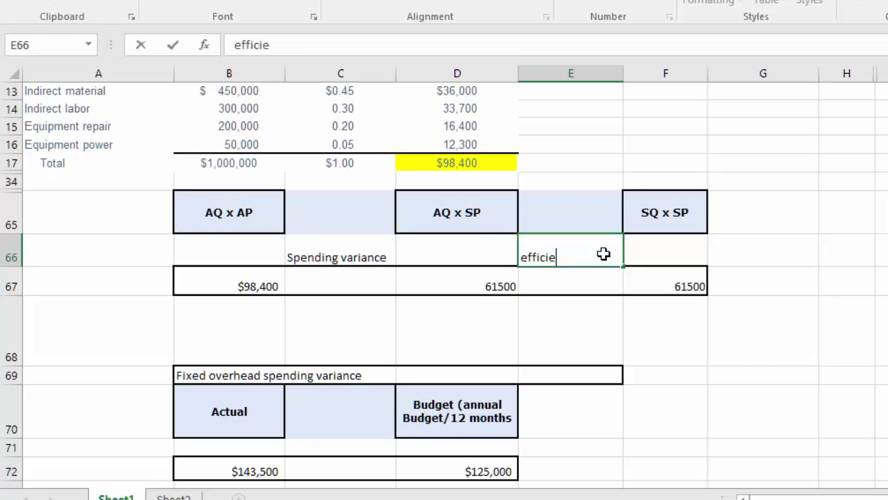
text(ncy)
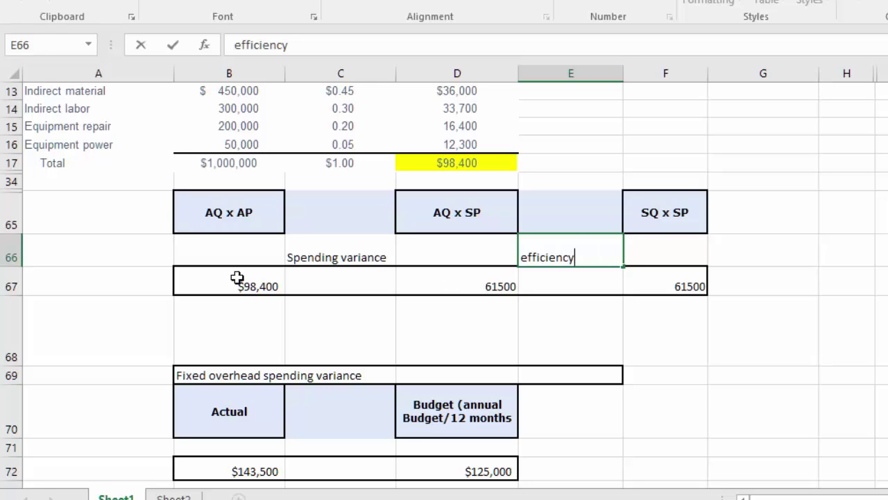
Step: Format the variable overhead amounts in B67:F67 as dollar currency with two decimal places
drag(236, 278, 665, 277)
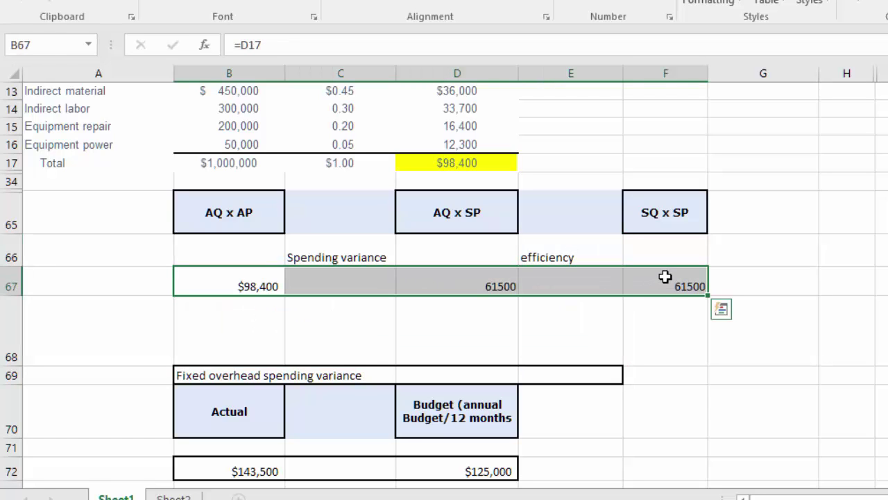
key(ctrl+shift+4)
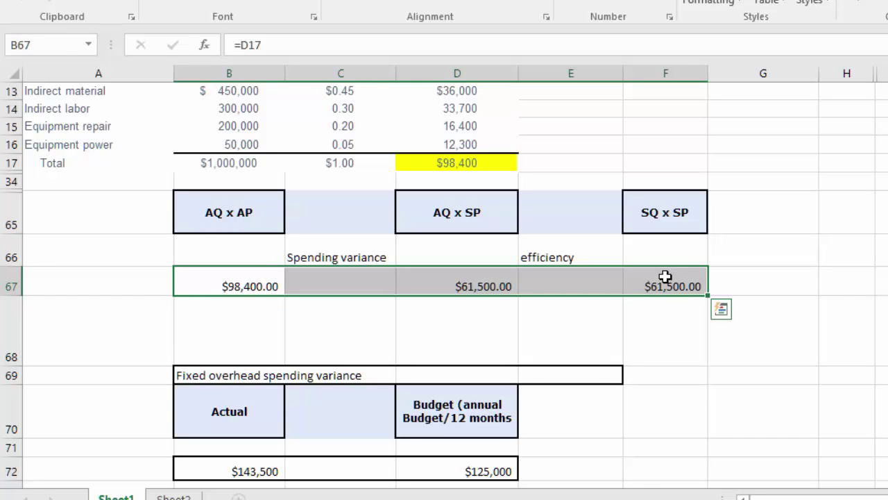
click(592, 322)
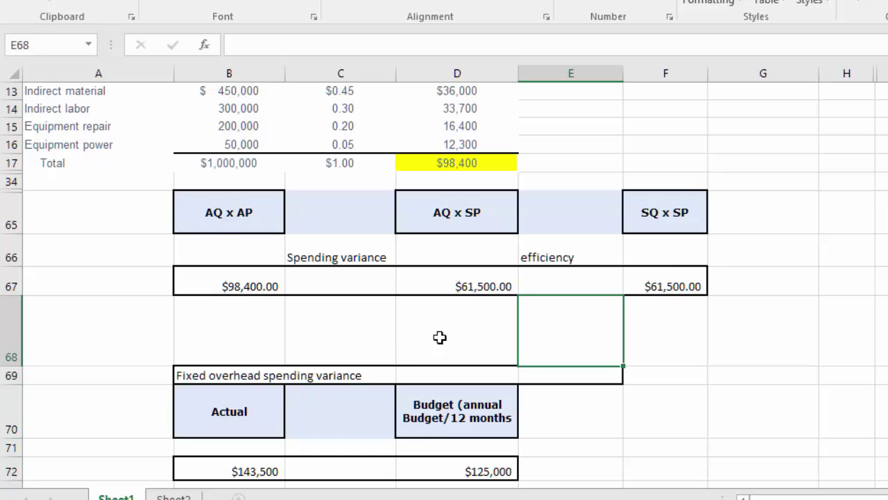
click(242, 324)
click(234, 287)
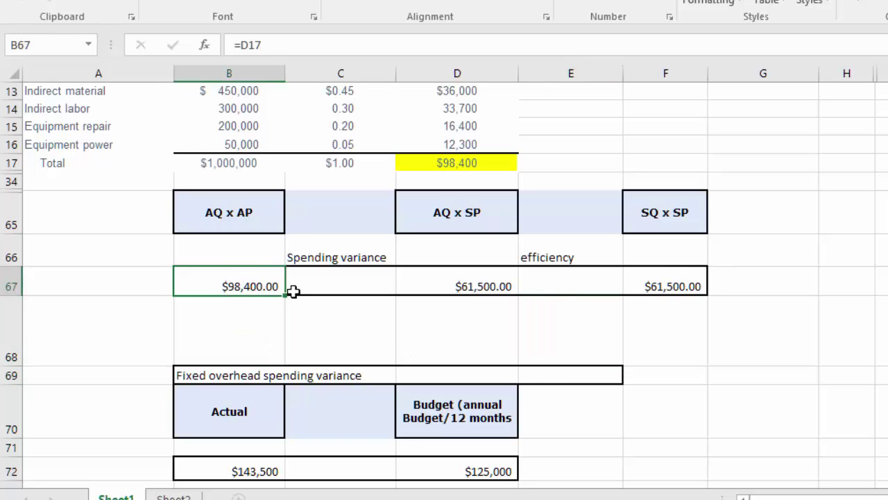
Step: Calculate the variable overhead spending variance in C68 by subtracting the AQ x SP amount from the AQ x AP amount, =B67-D67
click(492, 283)
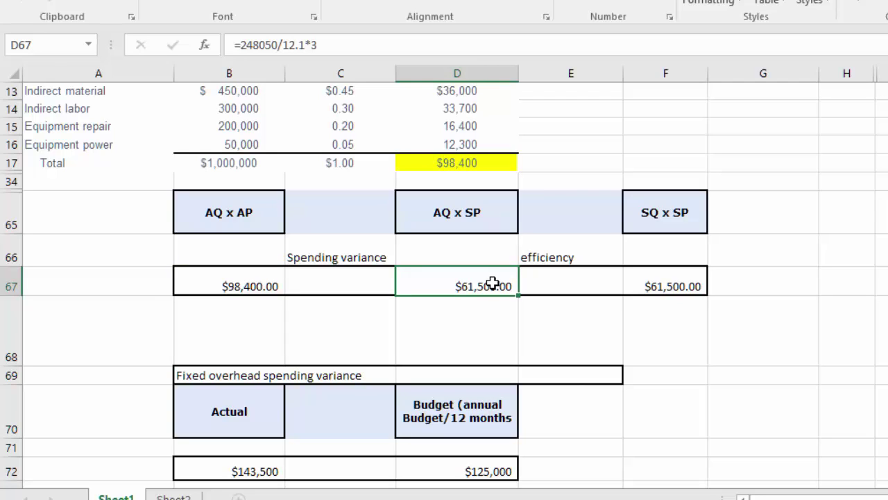
click(306, 331)
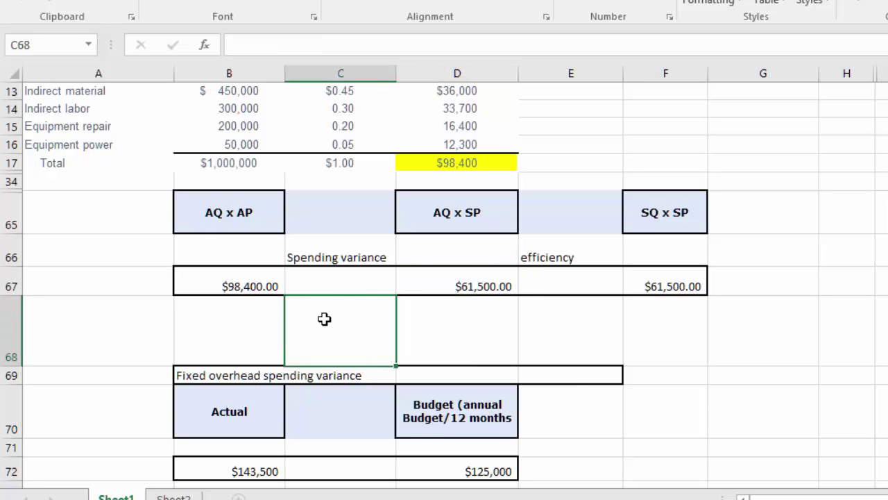
click(232, 284)
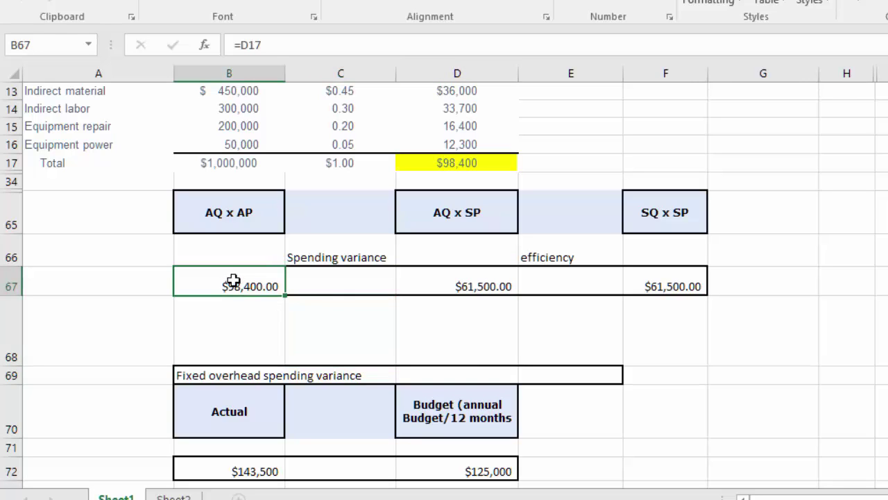
click(356, 342)
text(=)
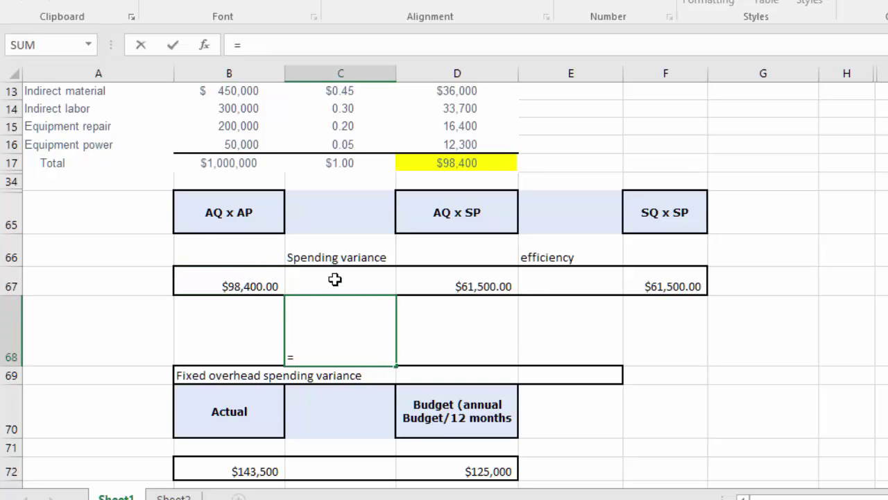
click(244, 279)
text(-)
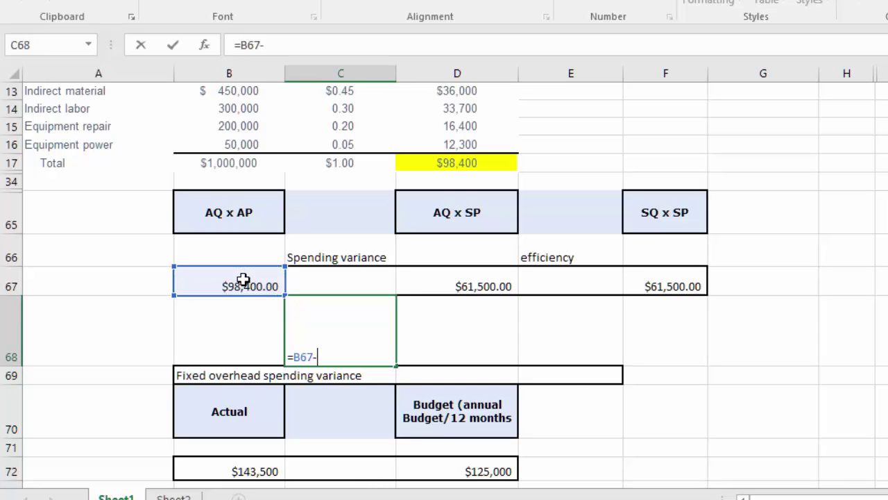
click(460, 286)
key(Return)
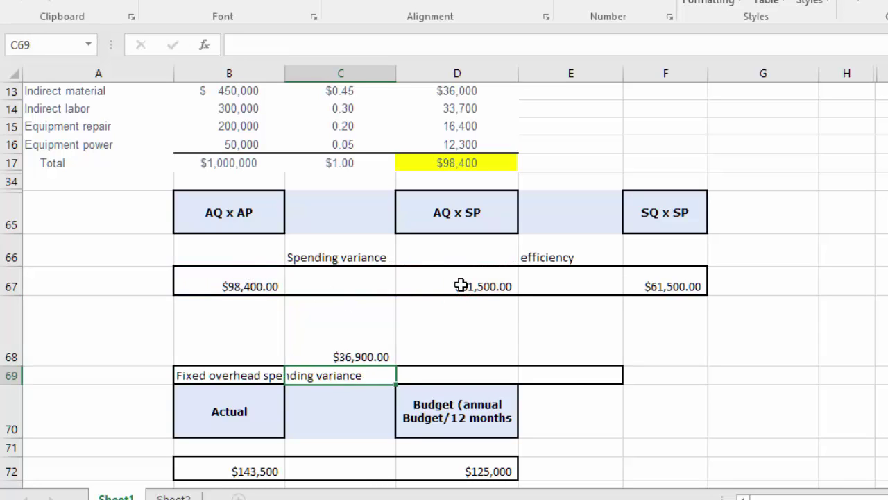
Step: Autofit the height of row 68 and mark the spending variance as unfavorable with "U" in D68
double_click(16, 366)
click(476, 303)
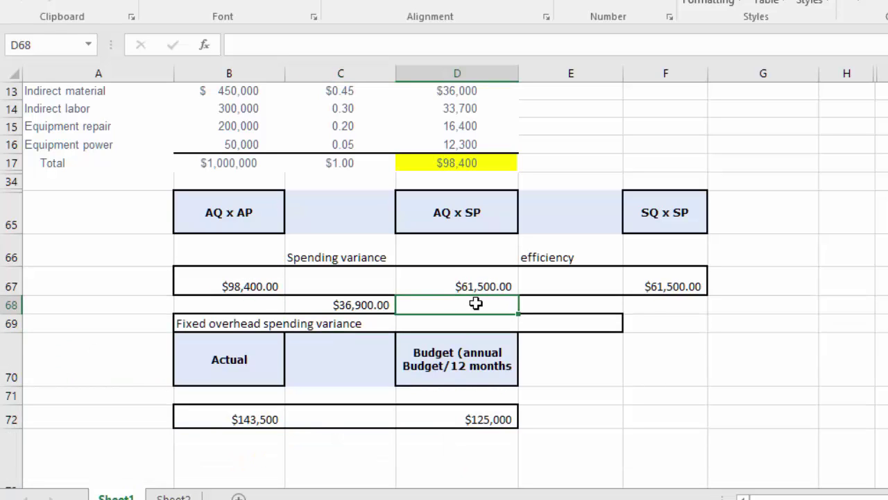
double_click(476, 304)
text(U)
key(Return)
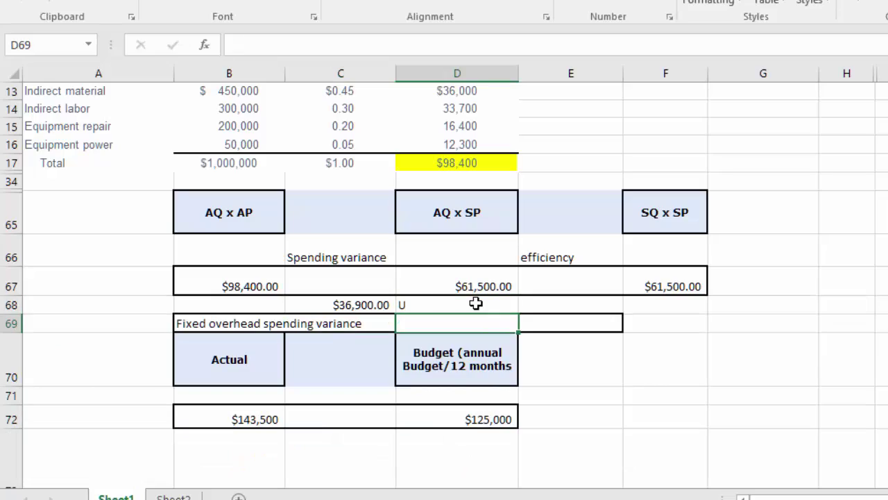